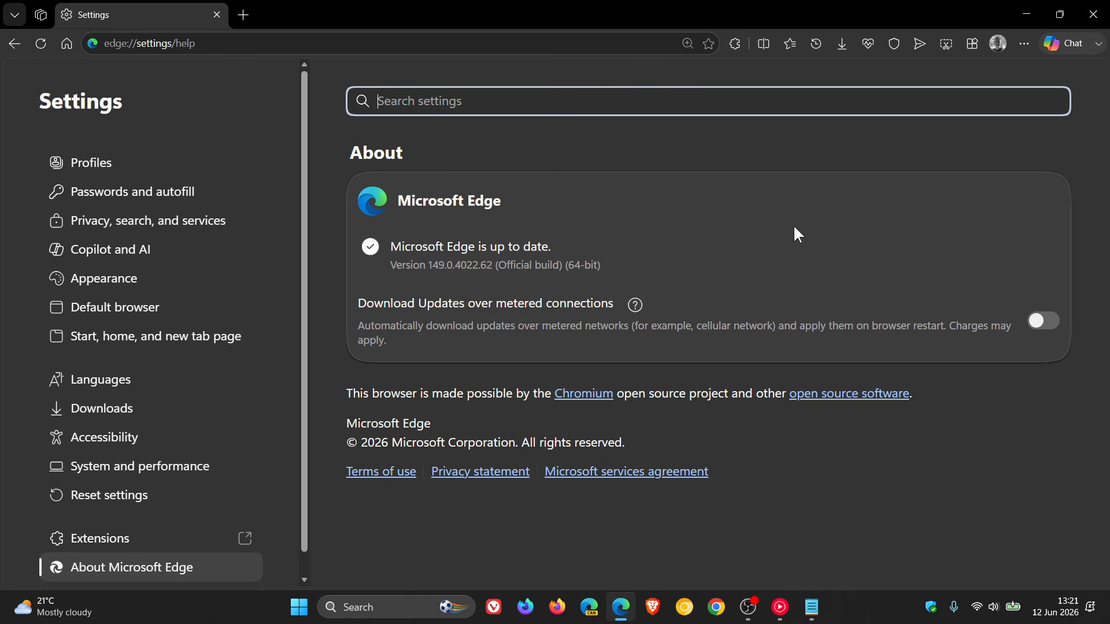
Return to the home page, switch to Notepad, and copy the flag --disable-features=msEdgeCollectionsUnship.
click(65, 42)
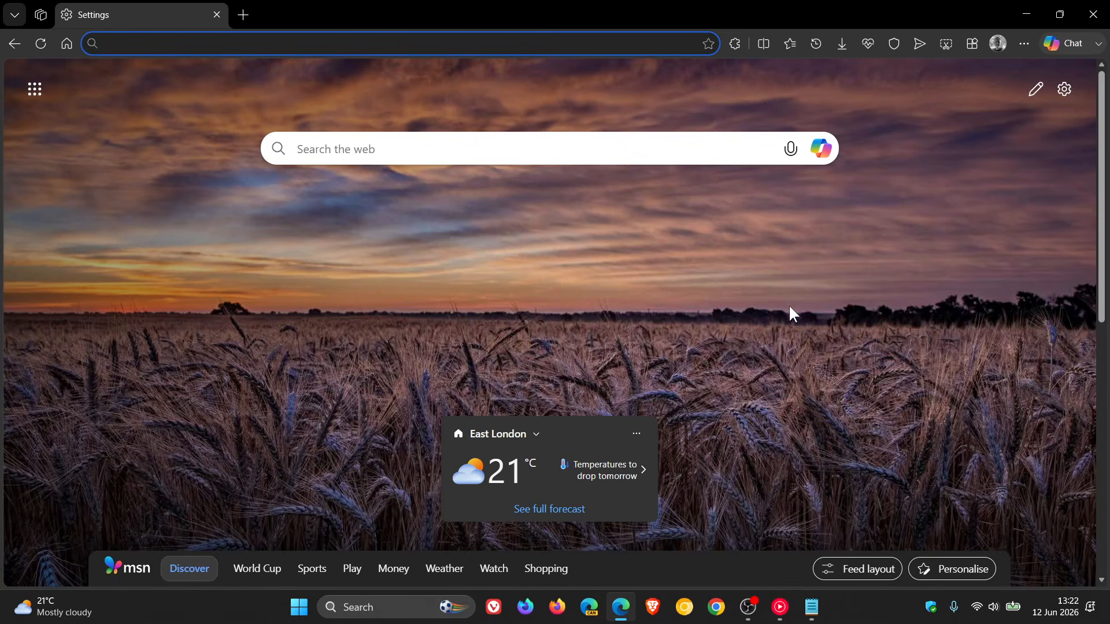
click(812, 607)
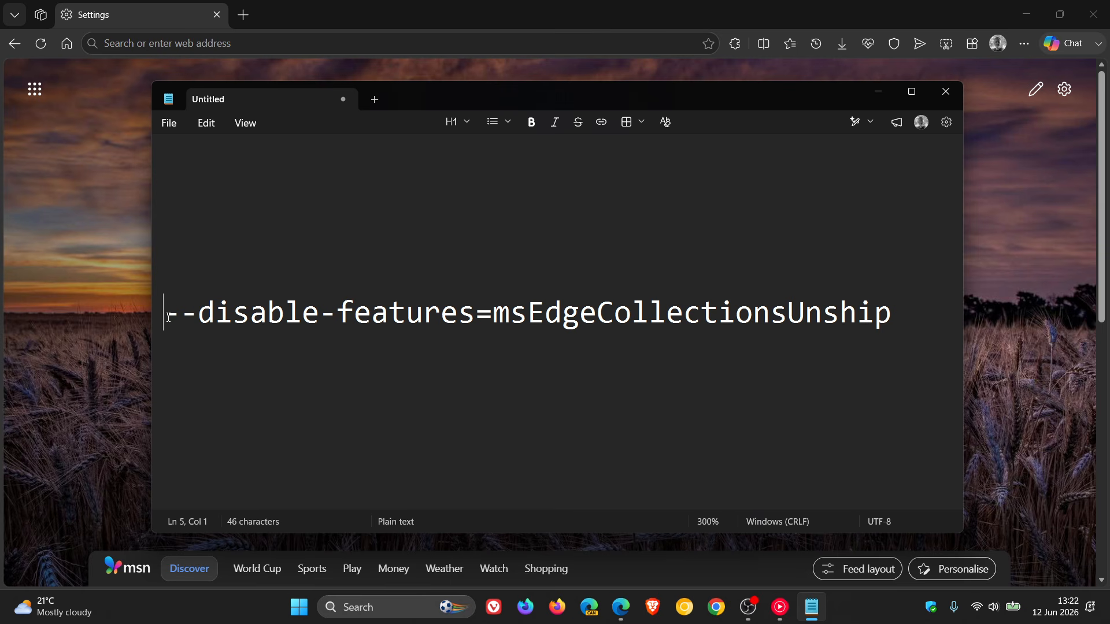
drag(168, 316, 894, 327)
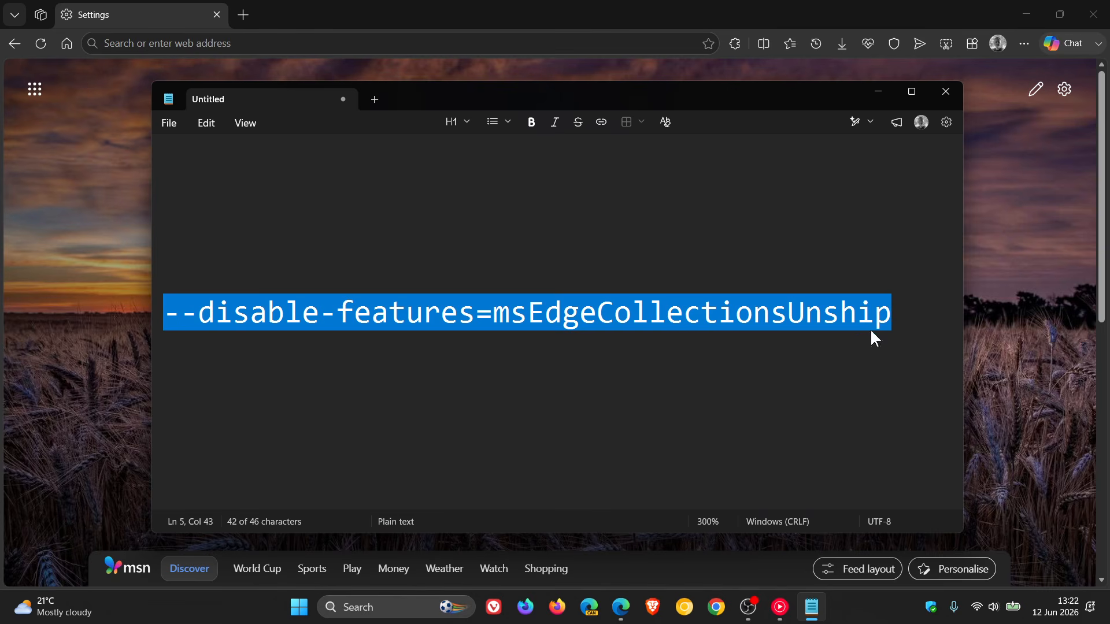
right_click(560, 314)
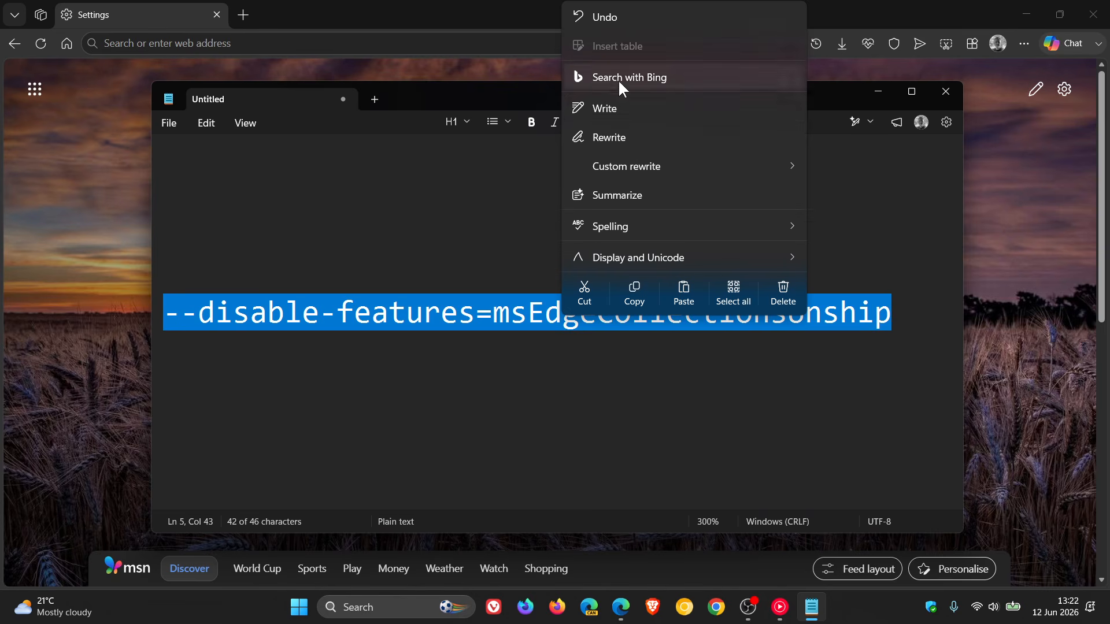
click(633, 294)
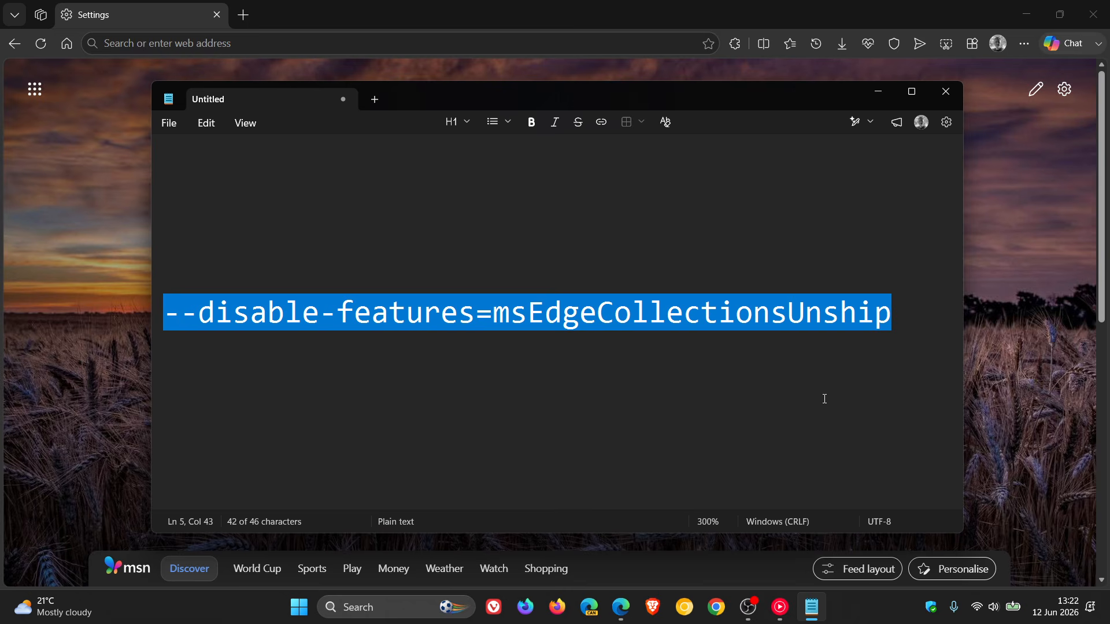
click(885, 99)
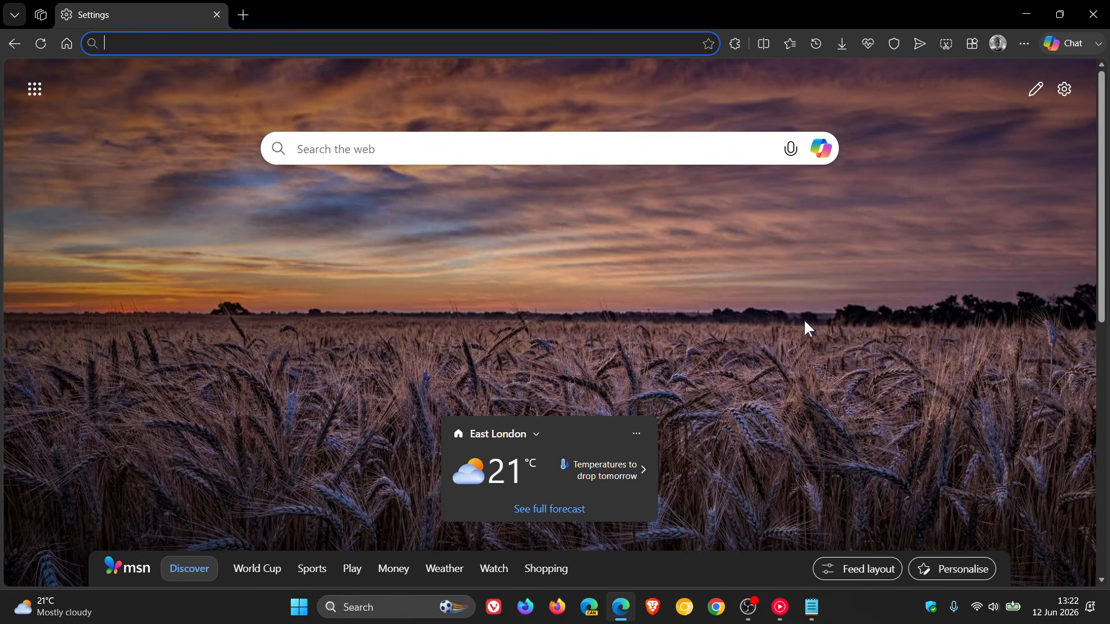
Append a space and --disable-features=msEdgeCollectionsUnship to the target of the Microsoft Edge taskbar shortcut and save its properties.
right_click(619, 619)
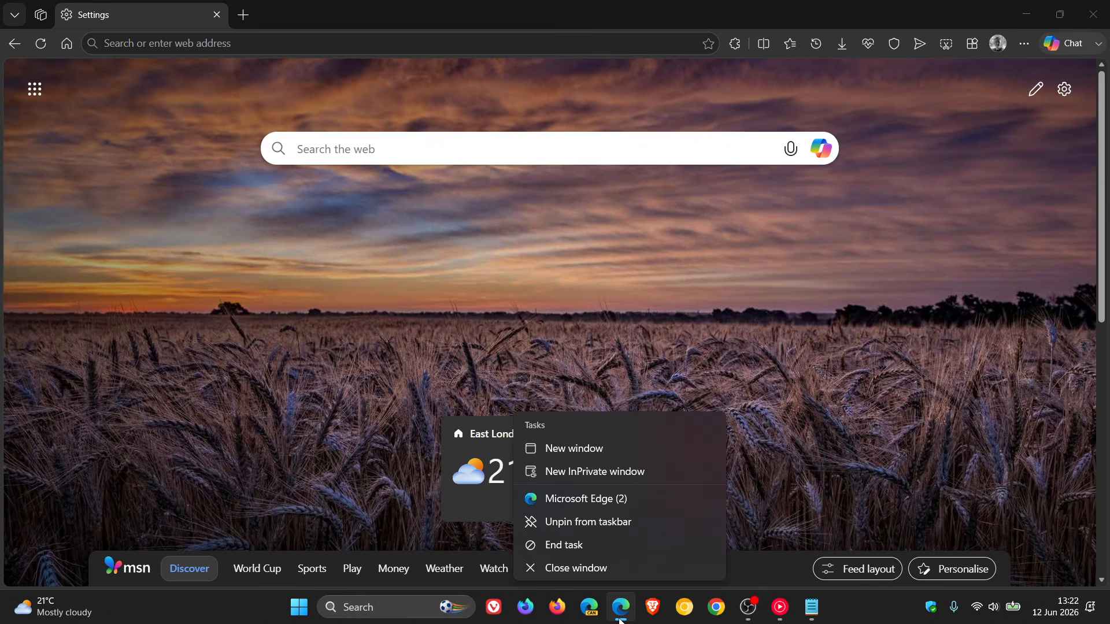
right_click(575, 498)
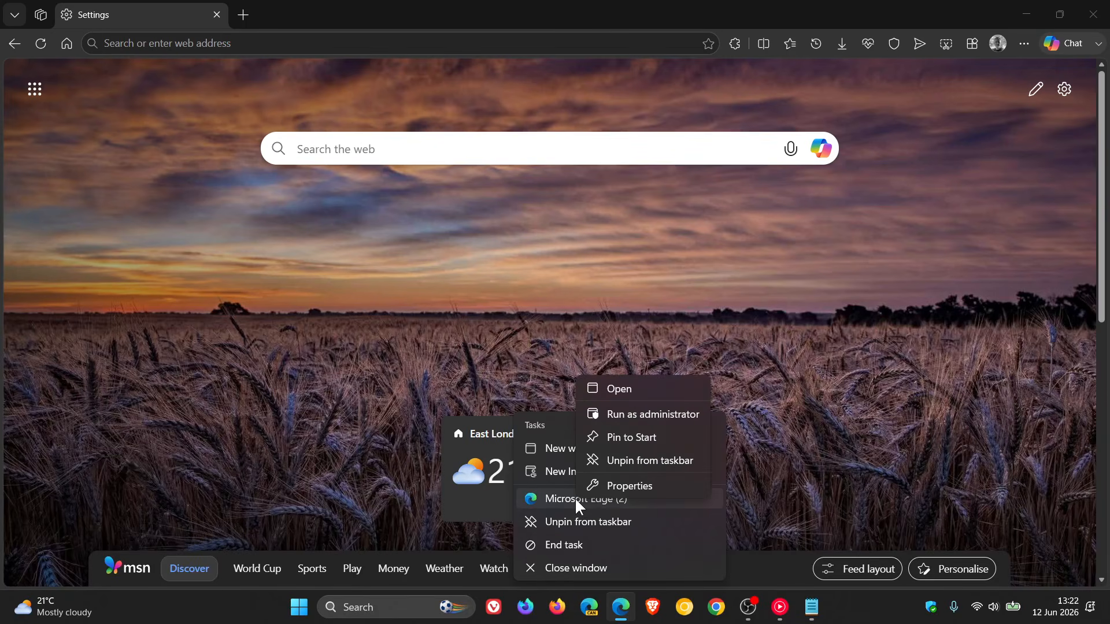
click(650, 488)
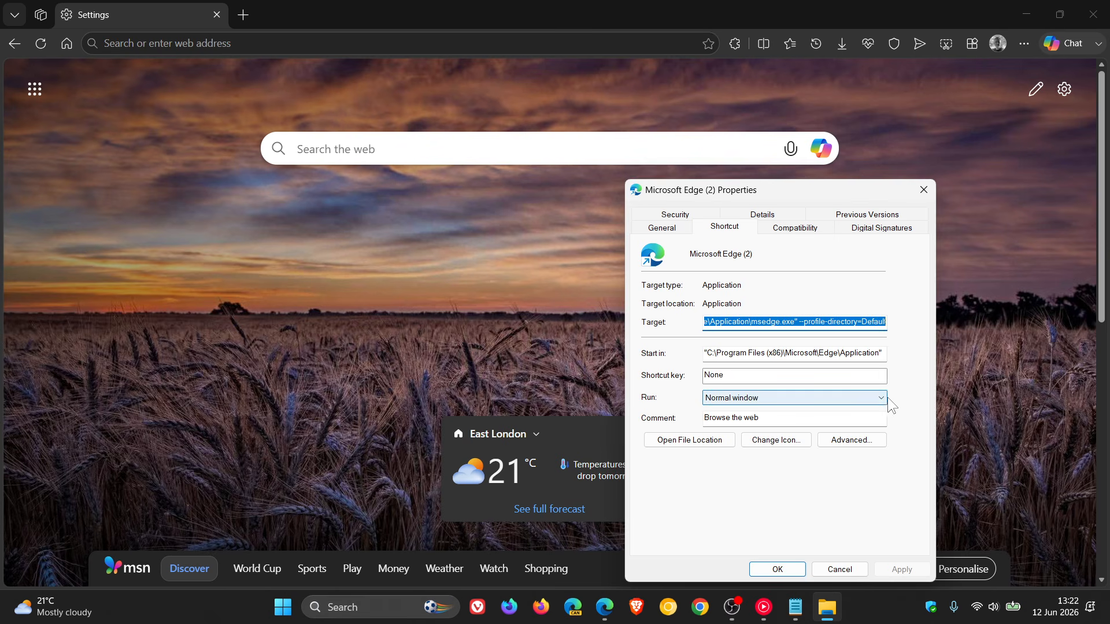
click(884, 322)
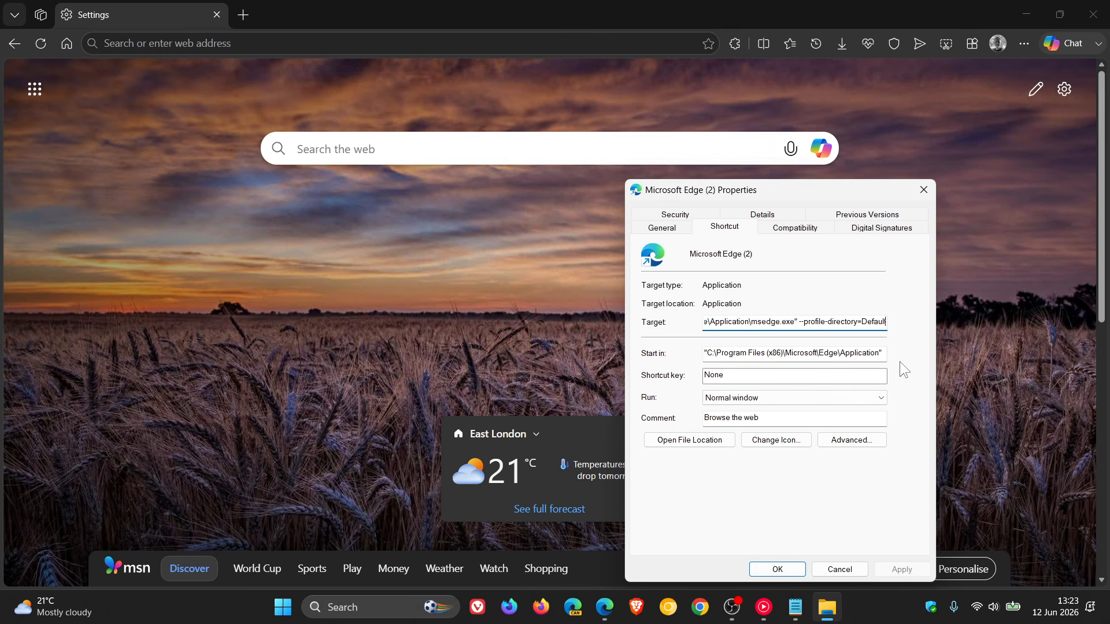
text(t)
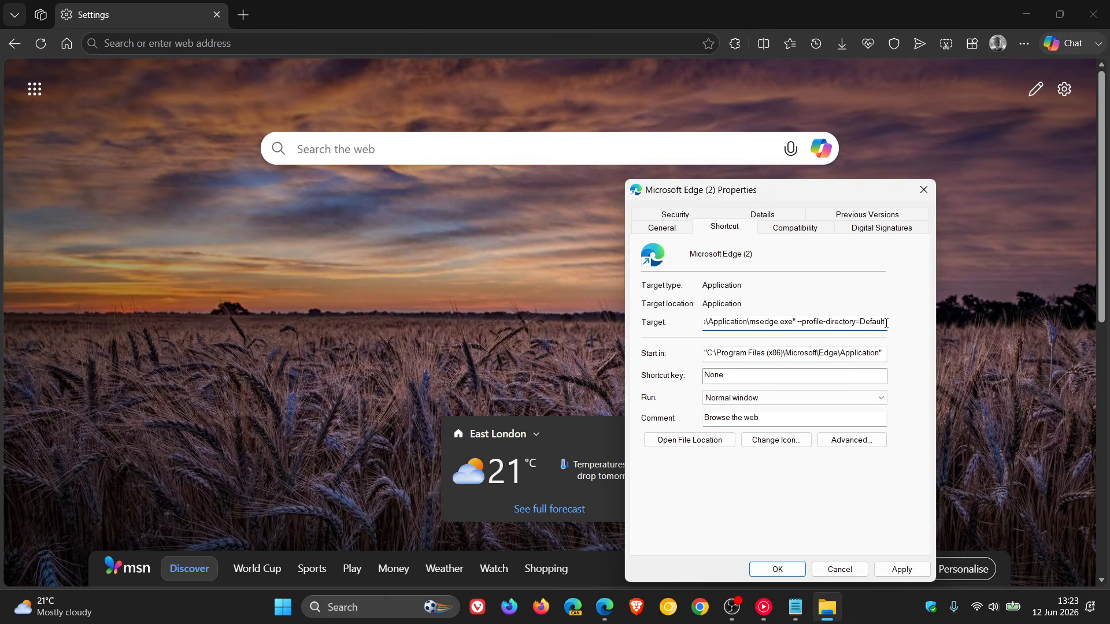
right_click(885, 323)
click(913, 380)
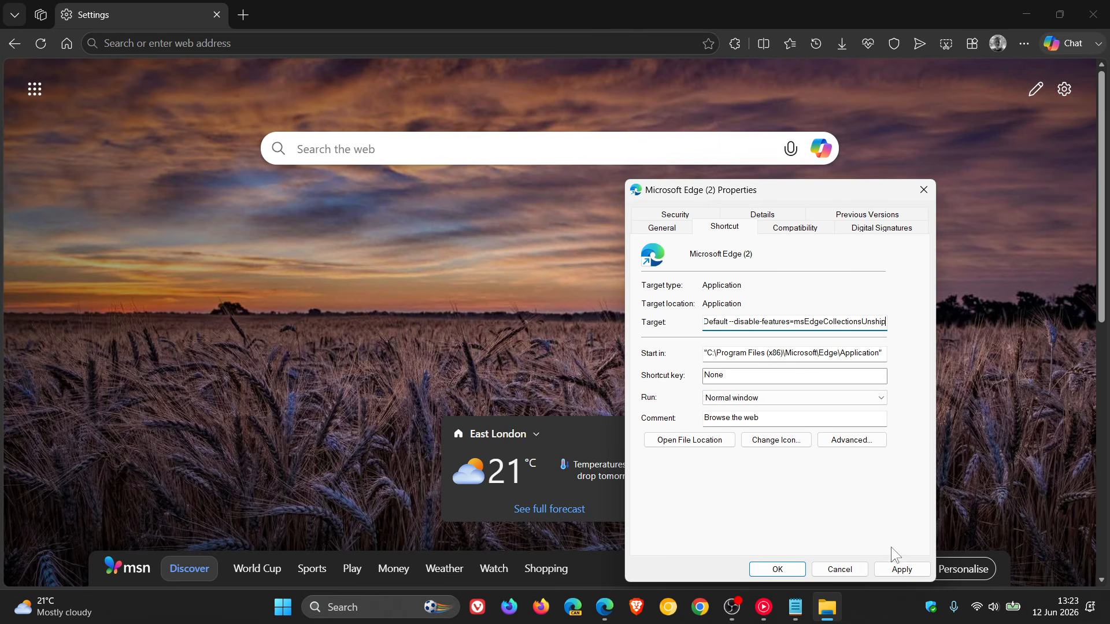
click(897, 569)
click(776, 570)
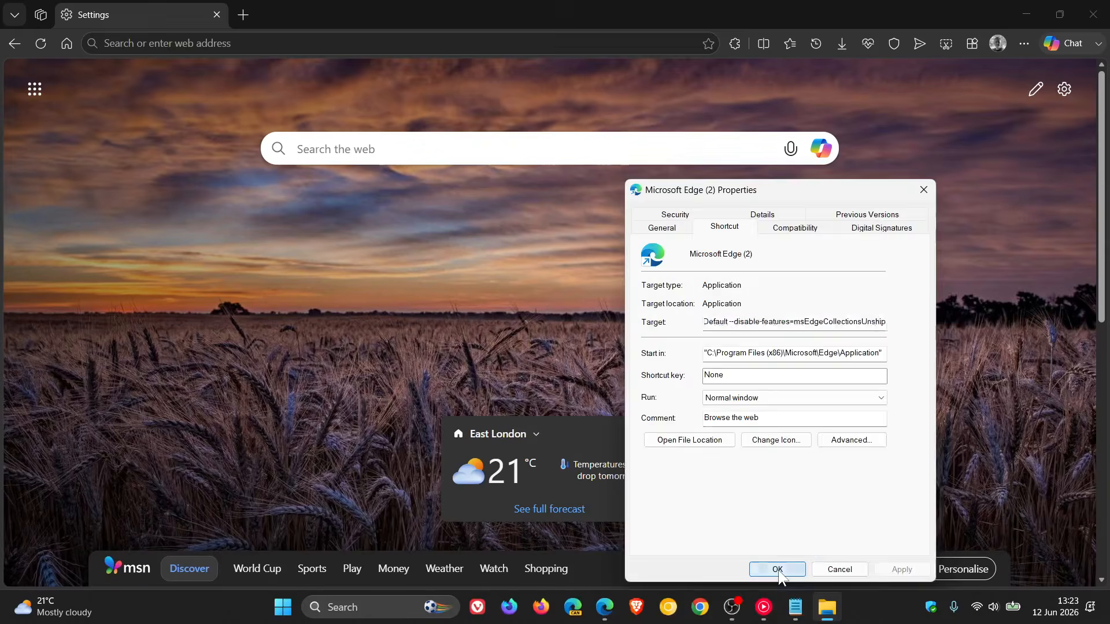
Restart Microsoft Edge from the modified shortcut and check that the Collections pane opens from its toolbar shortcut.
click(1100, 18)
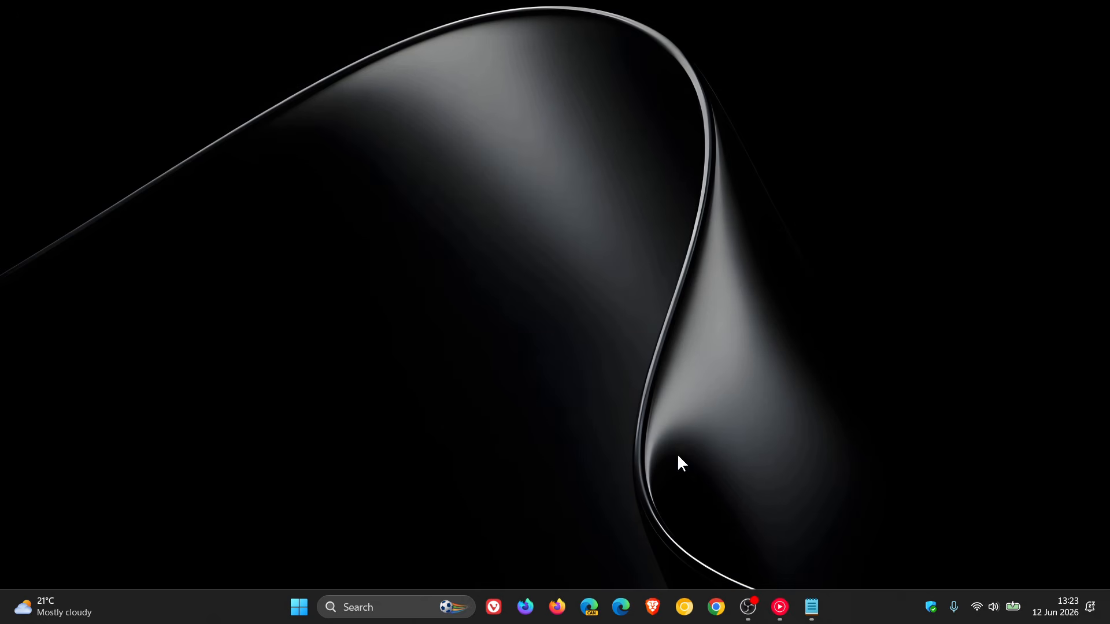
click(620, 607)
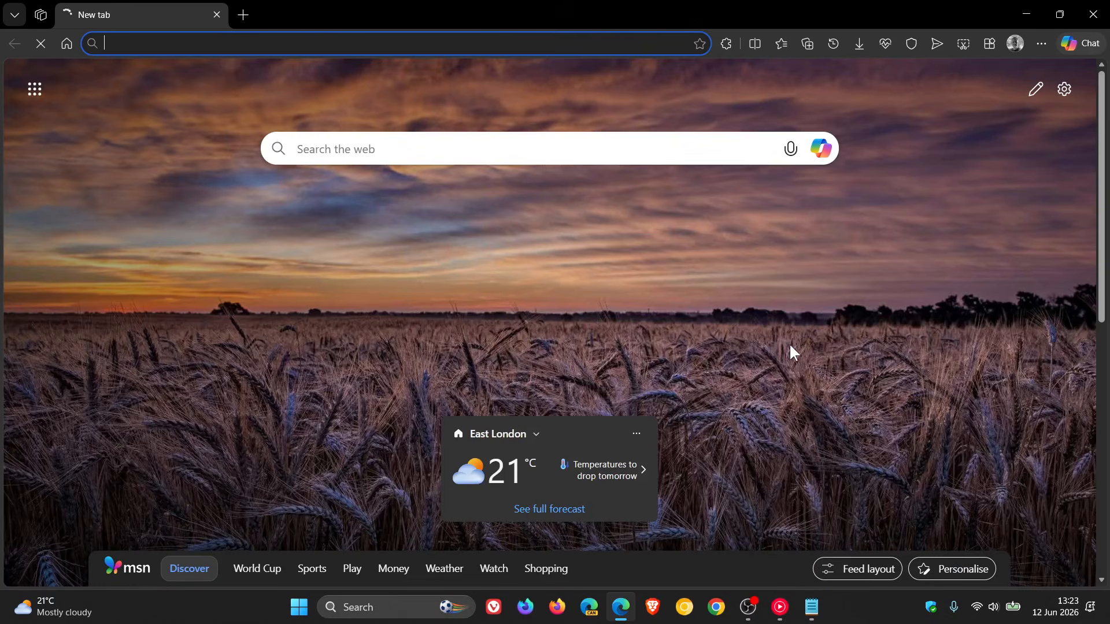
click(808, 45)
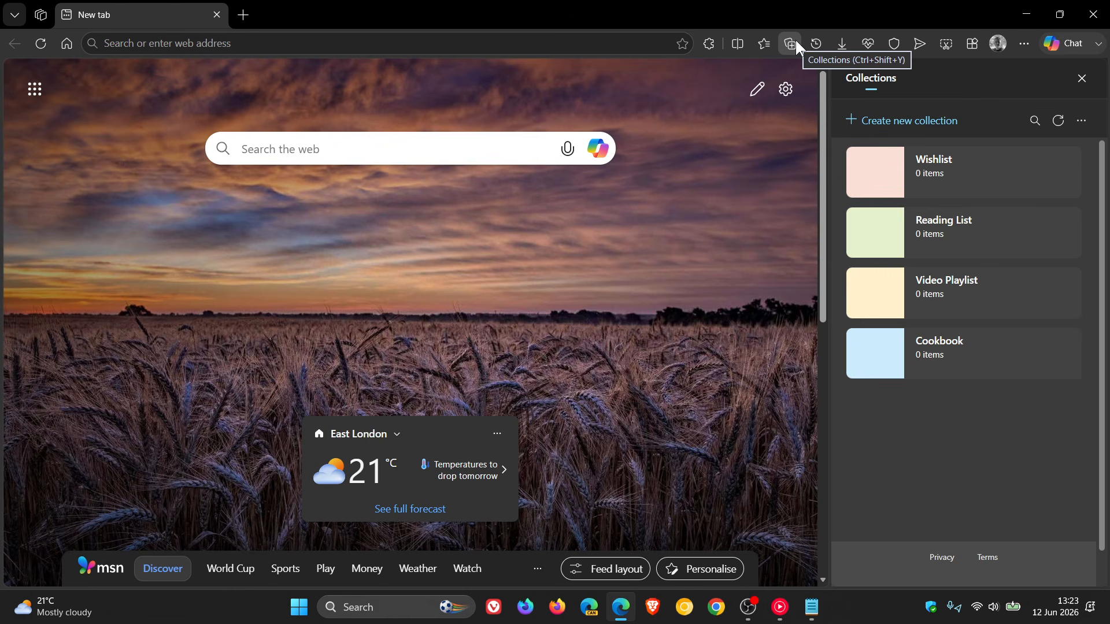
click(1080, 79)
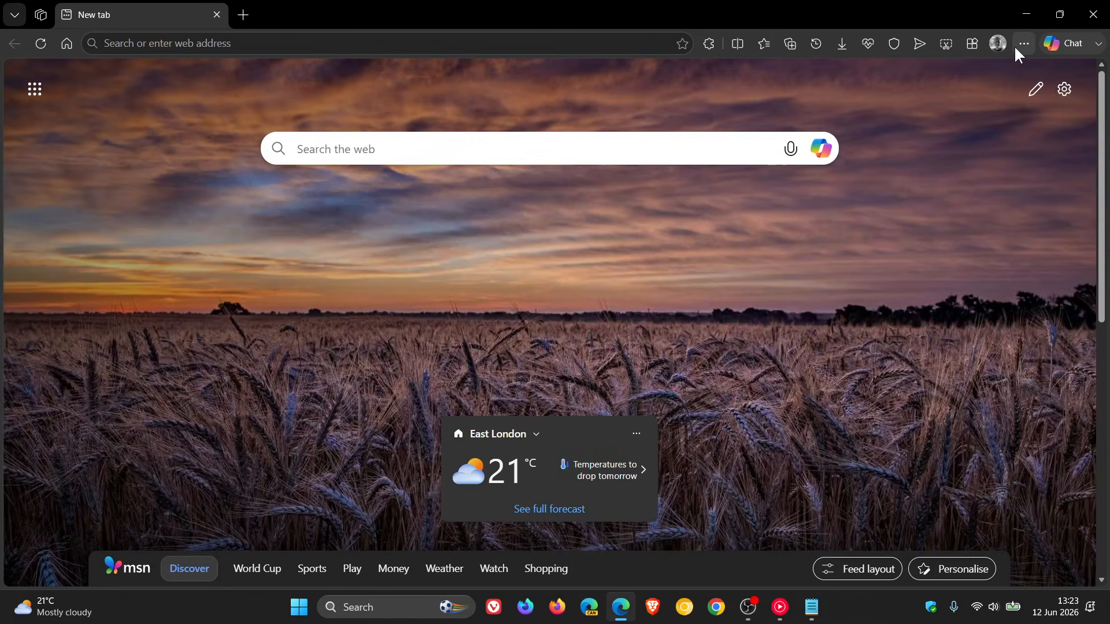
Open the Collections pane through the browser's additional tools, and close it after viewing.
click(1021, 43)
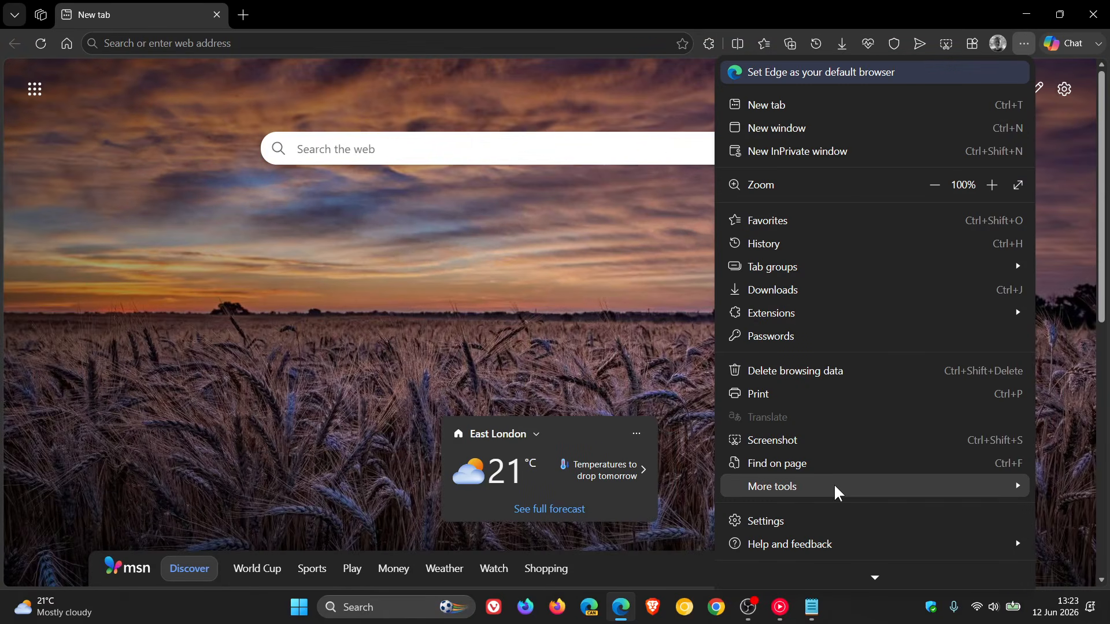
mouse_move(834, 486)
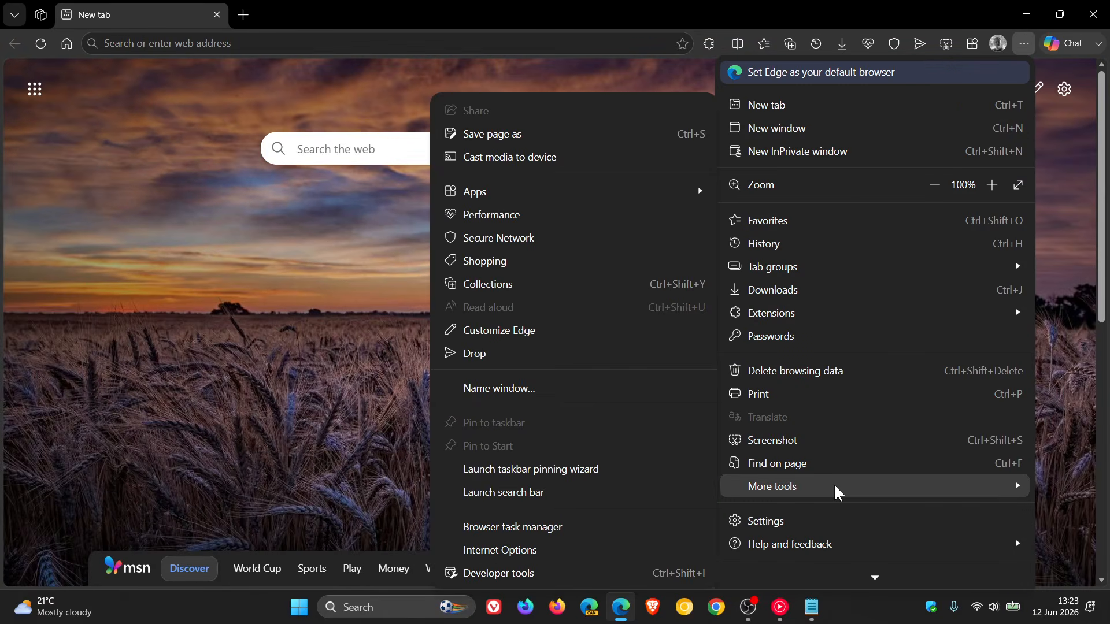
click(501, 282)
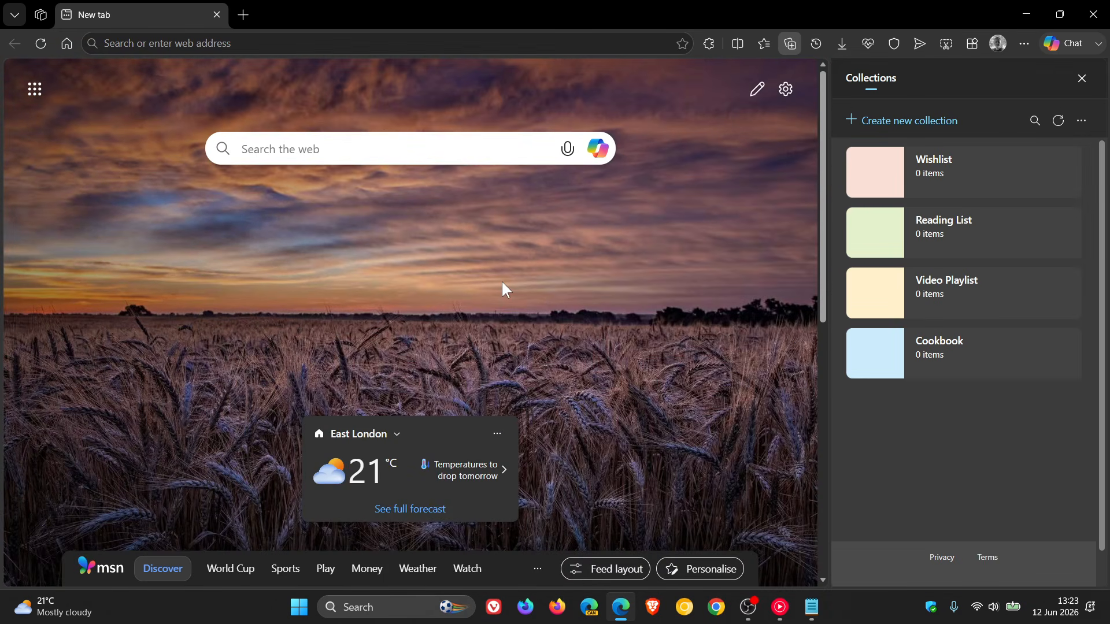
click(1081, 78)
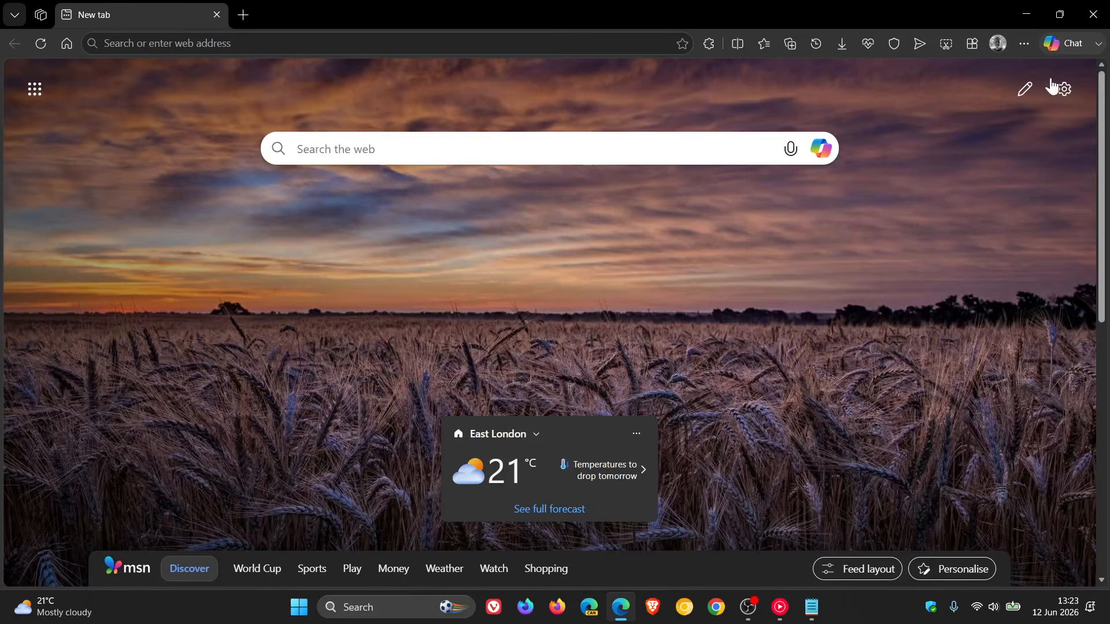
Open the toolbar customization page in the Appearance settings and locate the Collections option.
click(1026, 43)
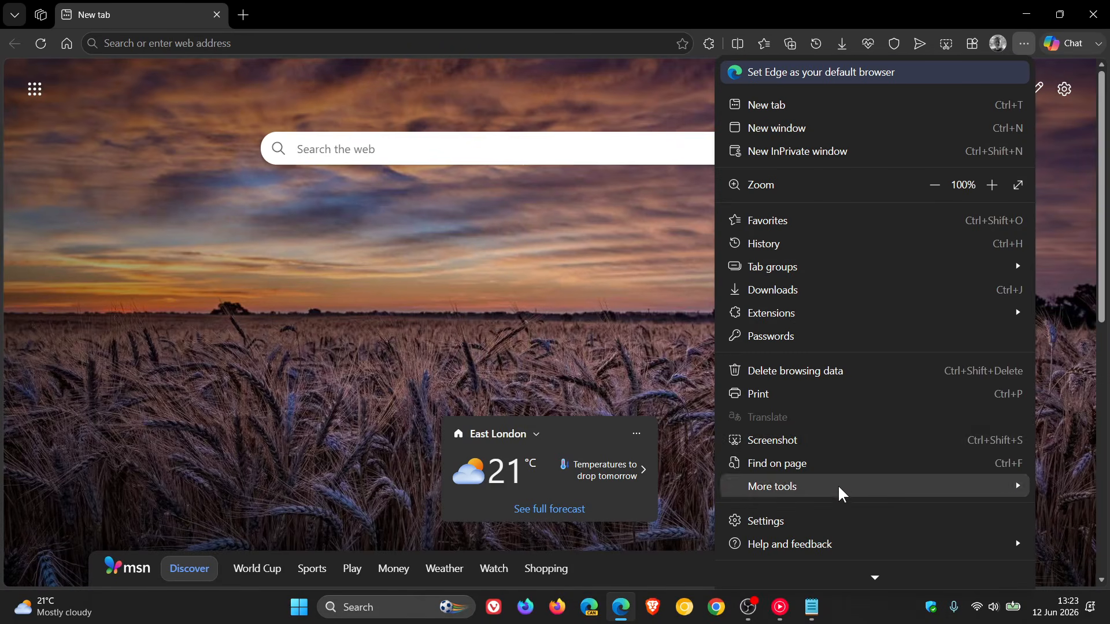
click(827, 518)
click(128, 282)
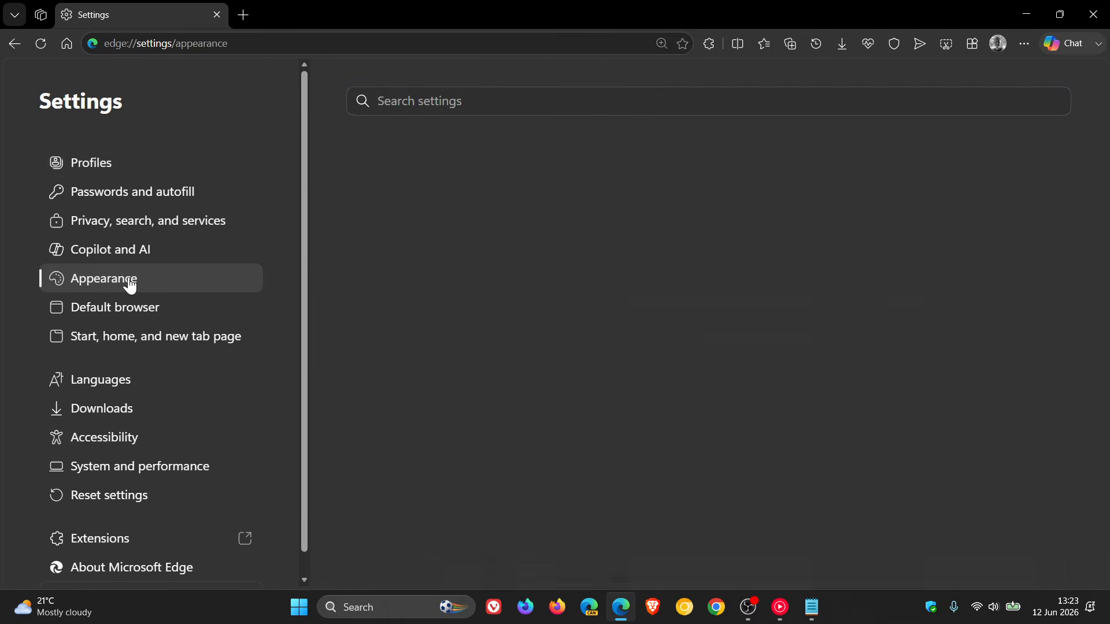
scroll(733, 348, down, 6)
scroll(730, 346, down, 7)
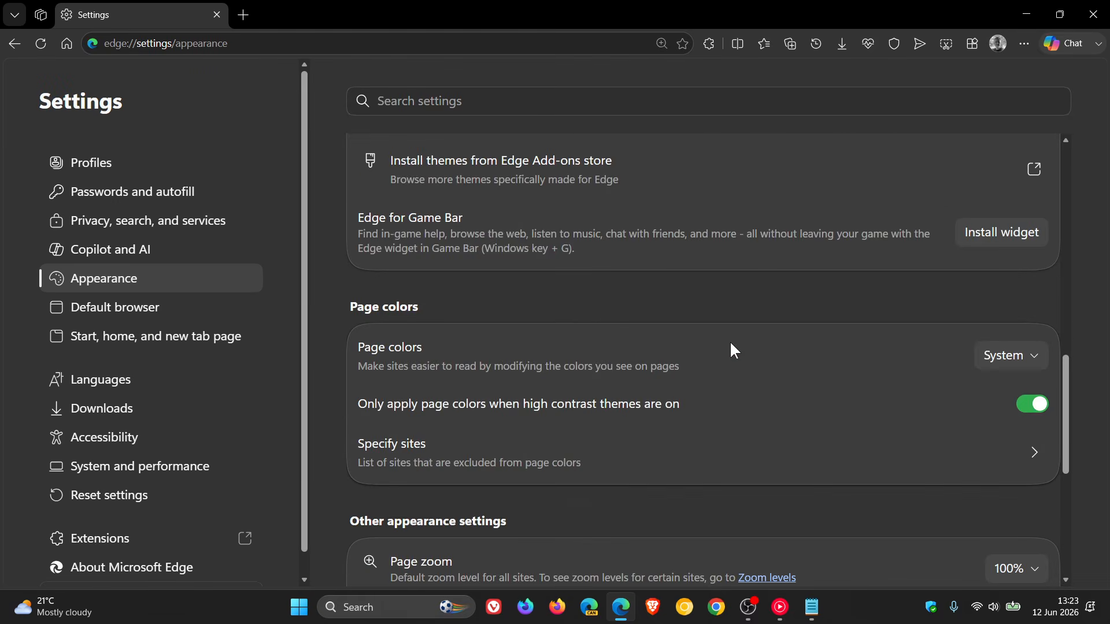
scroll(730, 346, down, 5)
click(690, 413)
scroll(743, 341, down, 2)
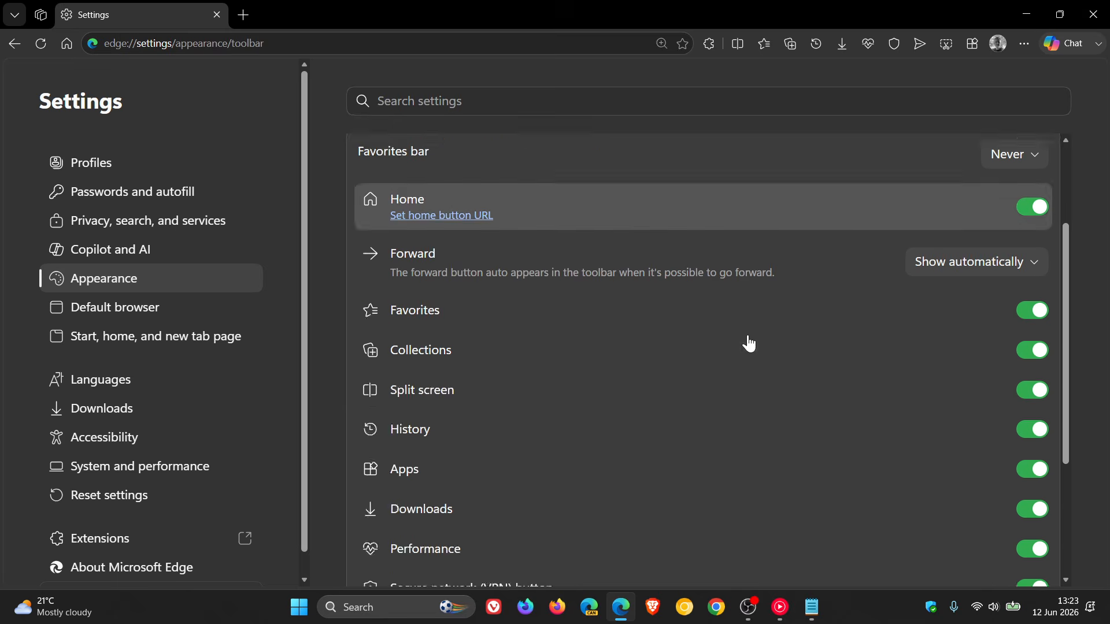
scroll(749, 344, down, 1)
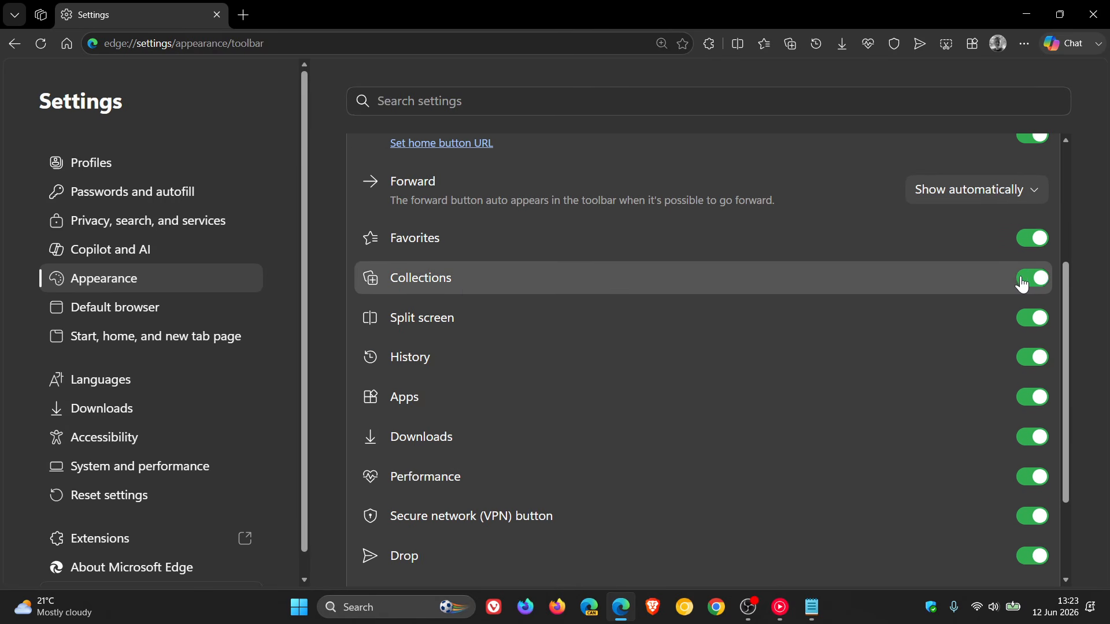
Test the Collections toolbar option by turning it off and back on twice, leaving it enabled.
click(1040, 283)
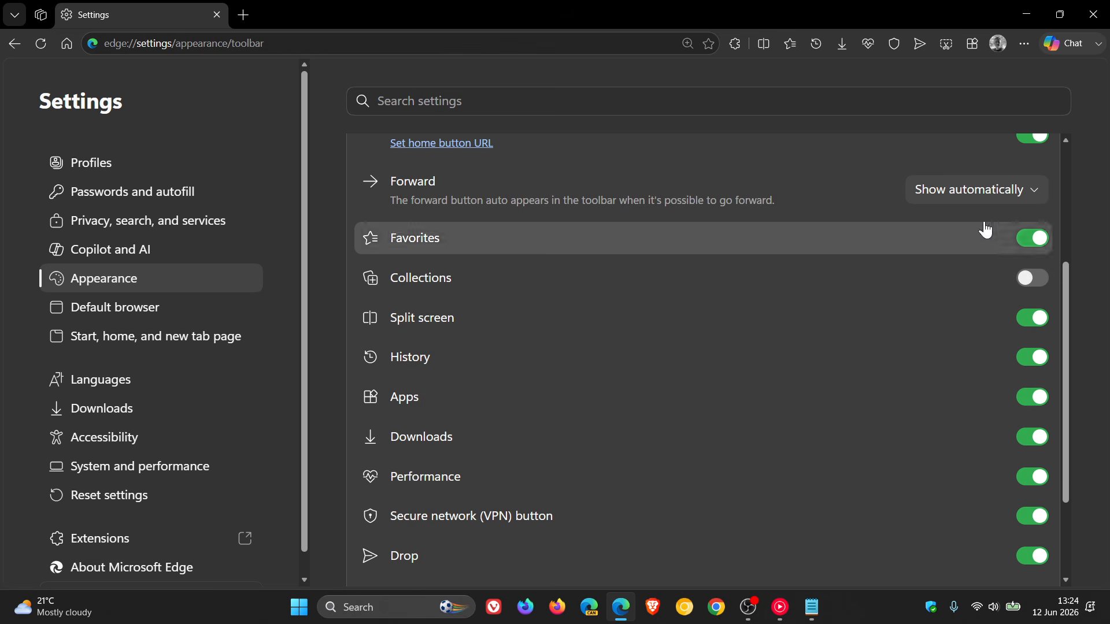
click(1039, 281)
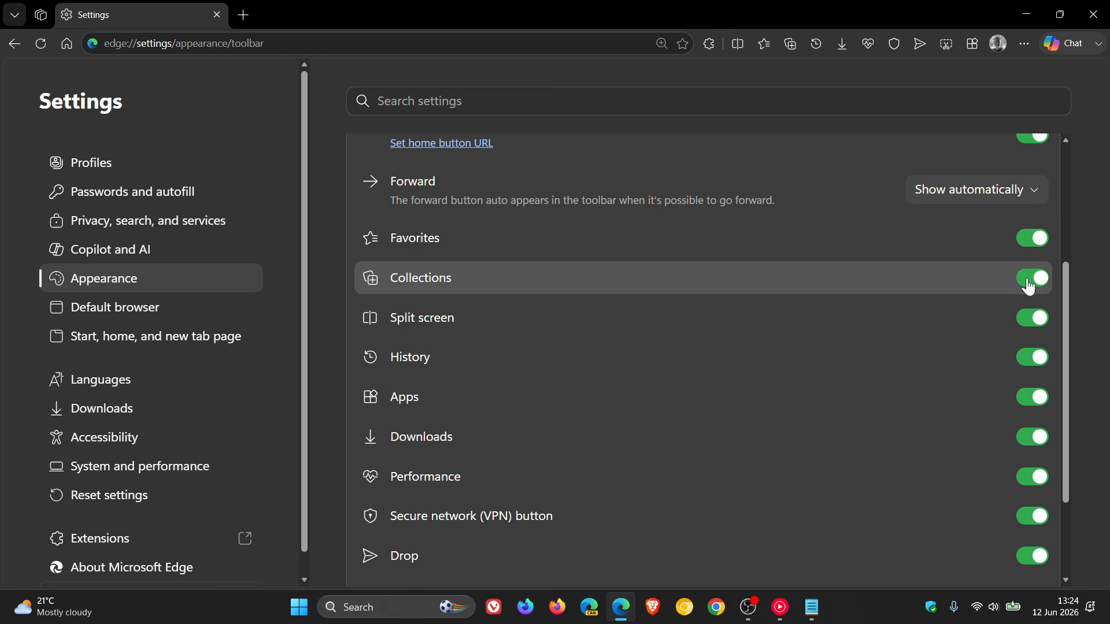
click(1041, 282)
click(1046, 284)
Go back to the home page, view the Collections pane once more, and close it.
click(67, 44)
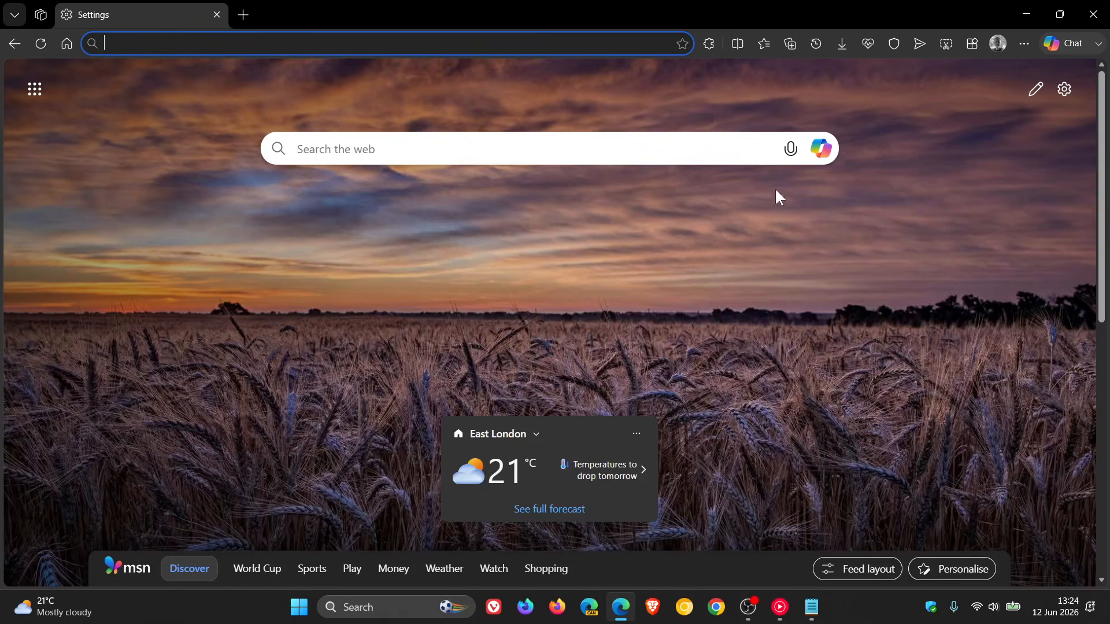
click(790, 43)
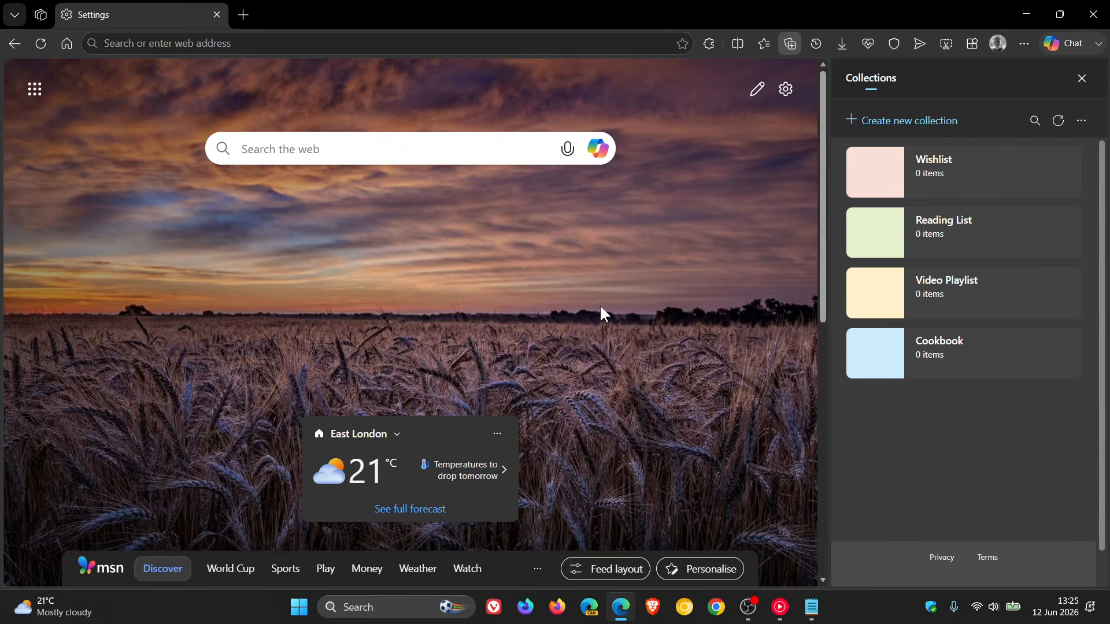
click(1081, 78)
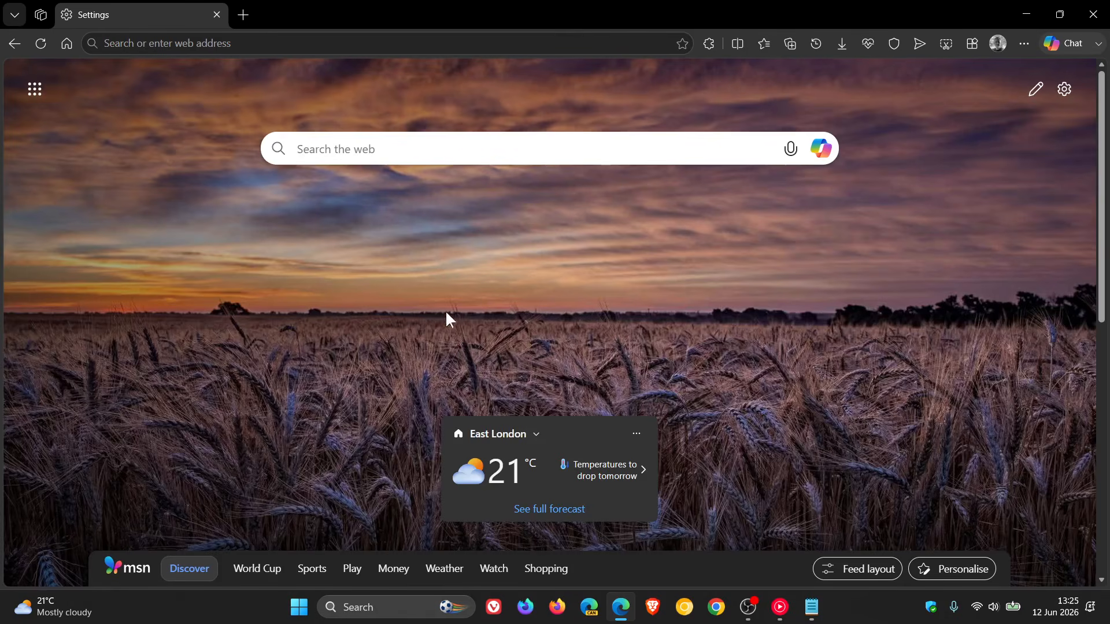